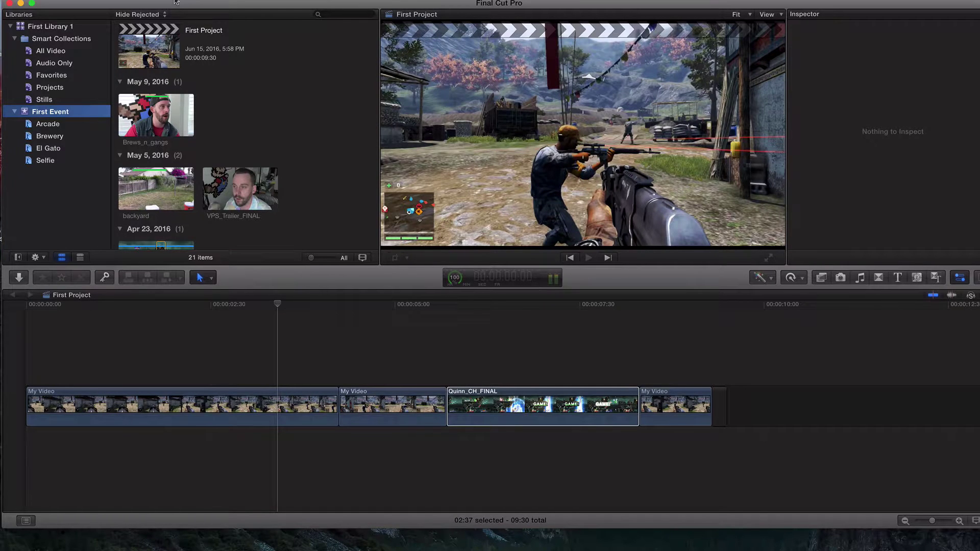
Browse First Event's Audio Only collection, then select the empty Selfie keyword collection.
key("super+2")
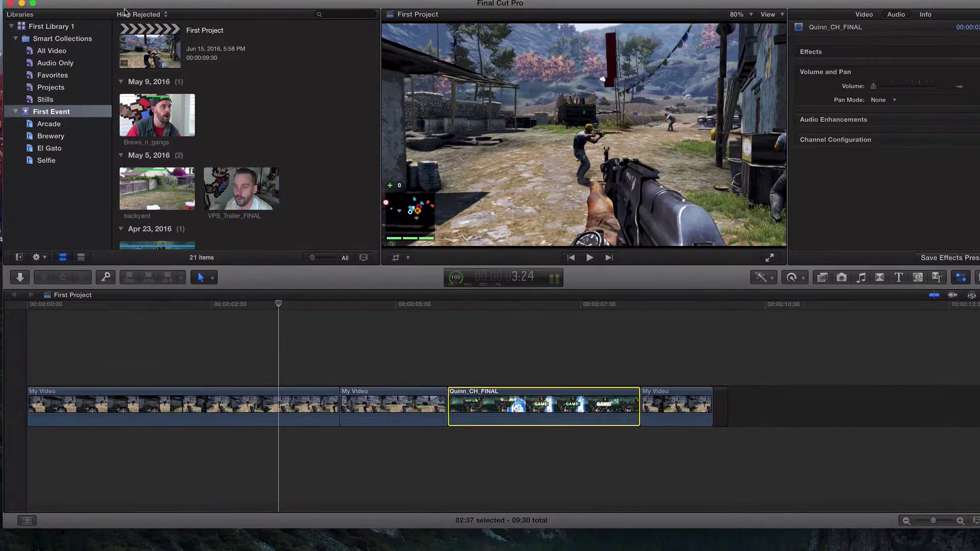
left_click(56, 113)
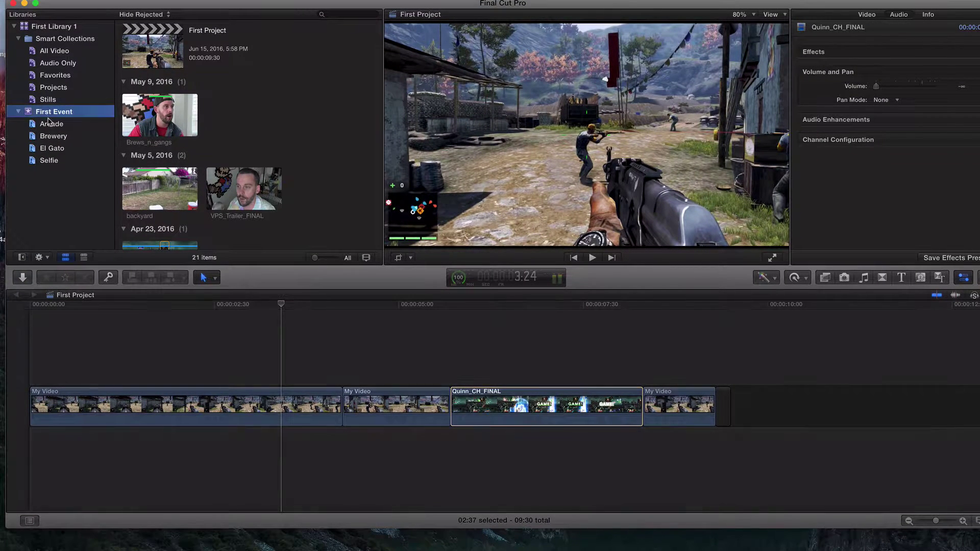
left_click(58, 64)
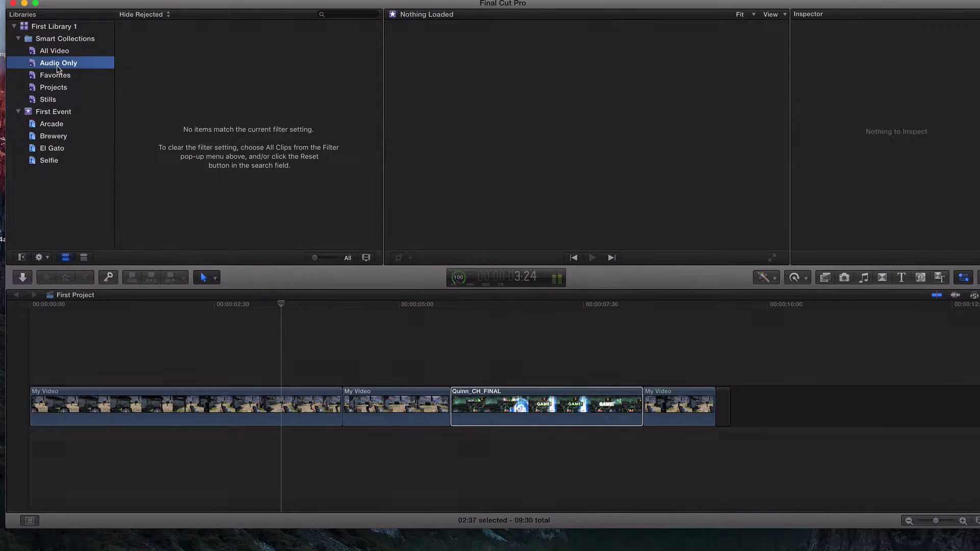
scroll(55, 169, "down", 1)
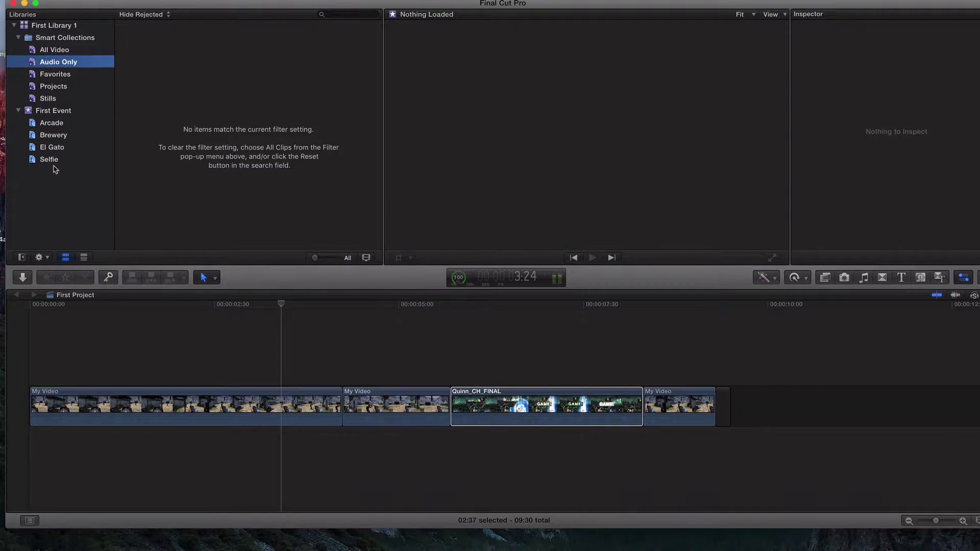
left_click(49, 160)
Create a new keyword collection named 'Music' in First Event.
right_click(49, 160)
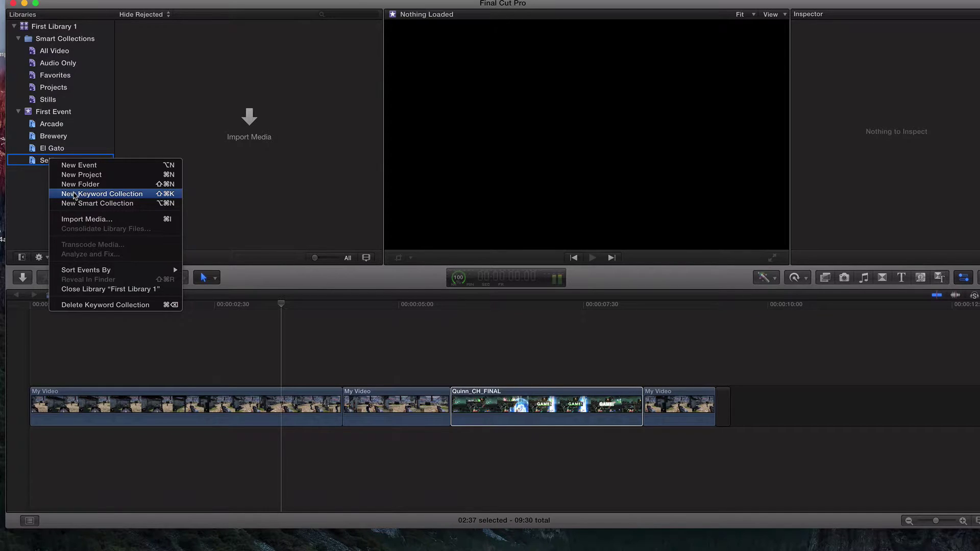
left_click(72, 195)
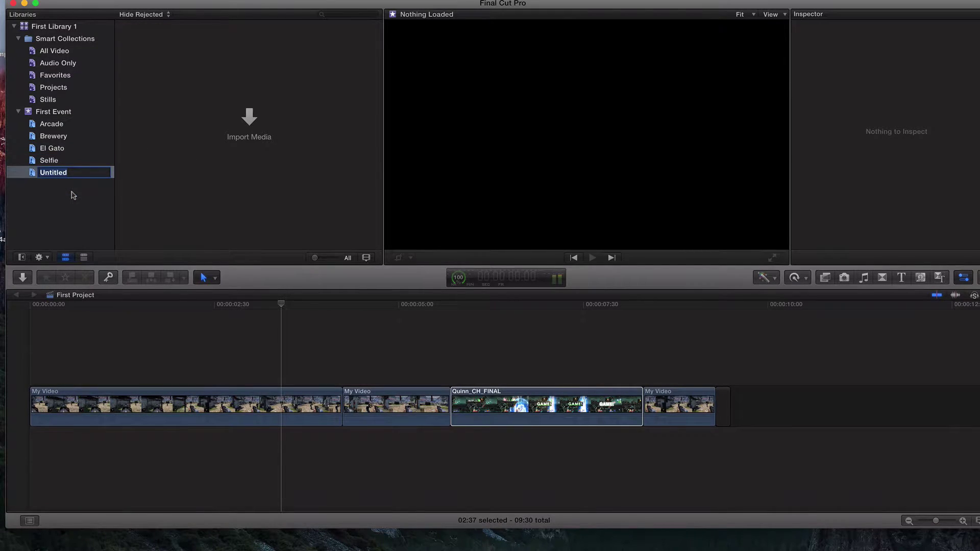
type("Music")
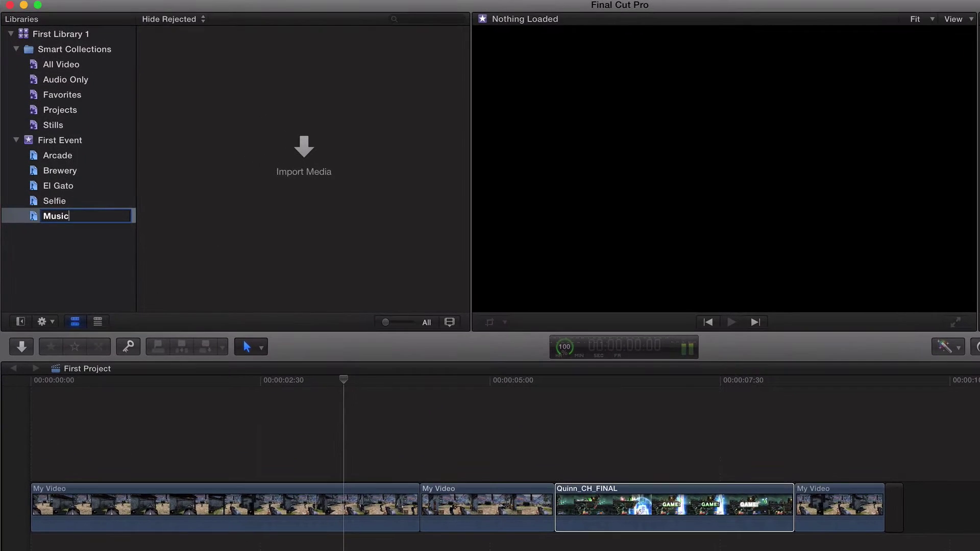
key("Return")
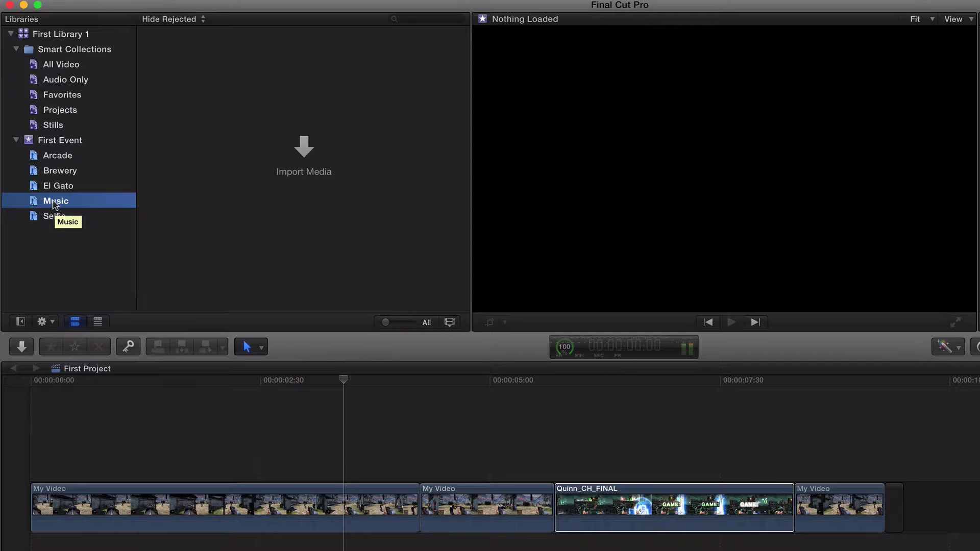
Import Coffee_Stains.mp3 from the Sup Baby drive into the Music keyword collection.
left_click(21, 349)
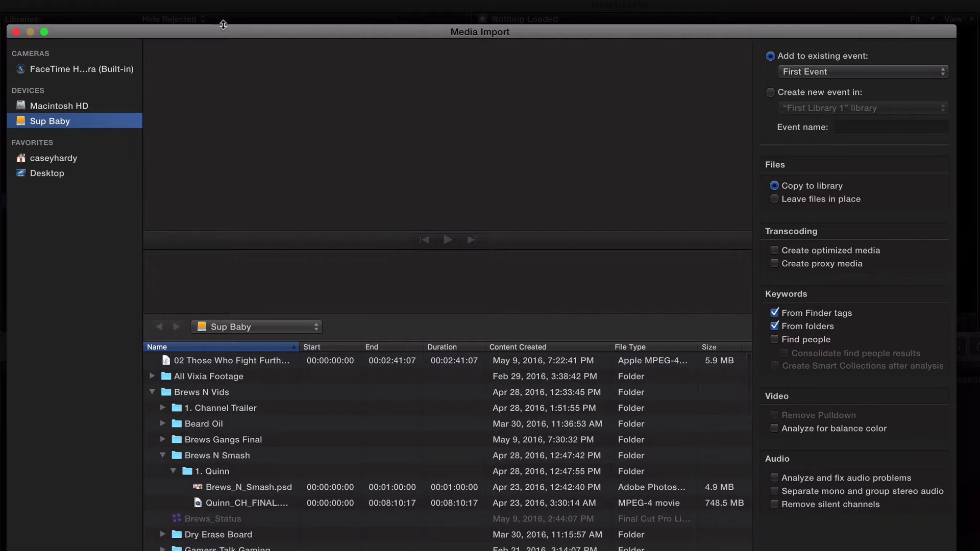
left_click_drag(218, 8, 303, 32)
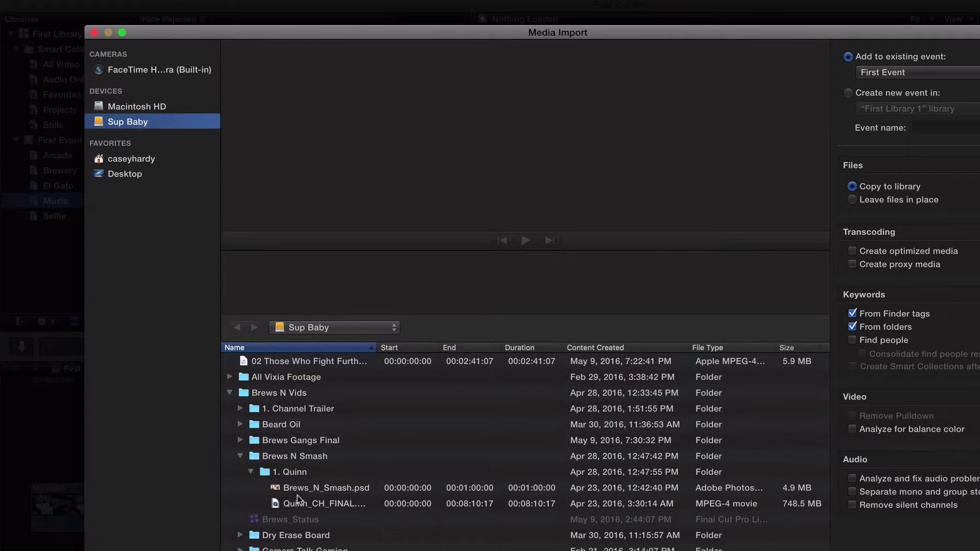
scroll(267, 395, "down", 3)
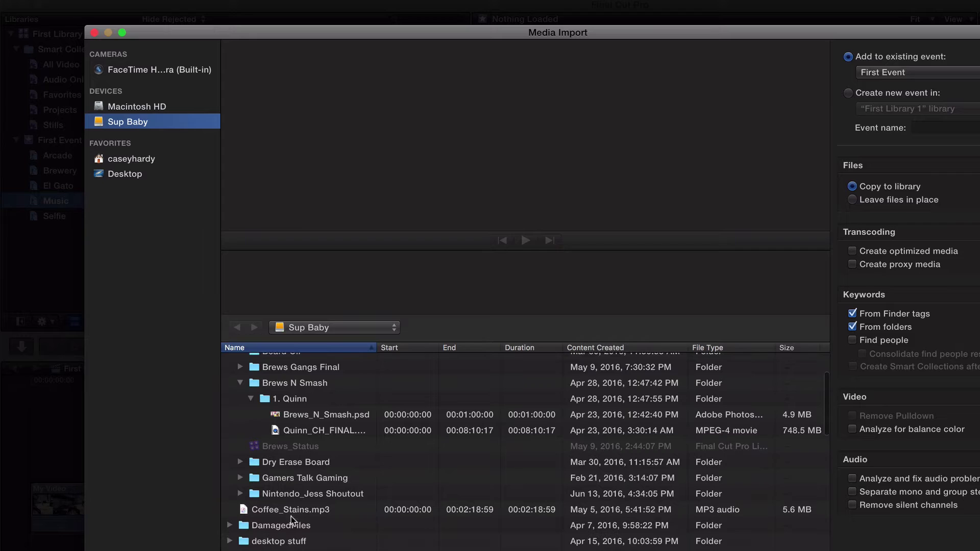
left_click(276, 510)
scroll(278, 512, "up", 1)
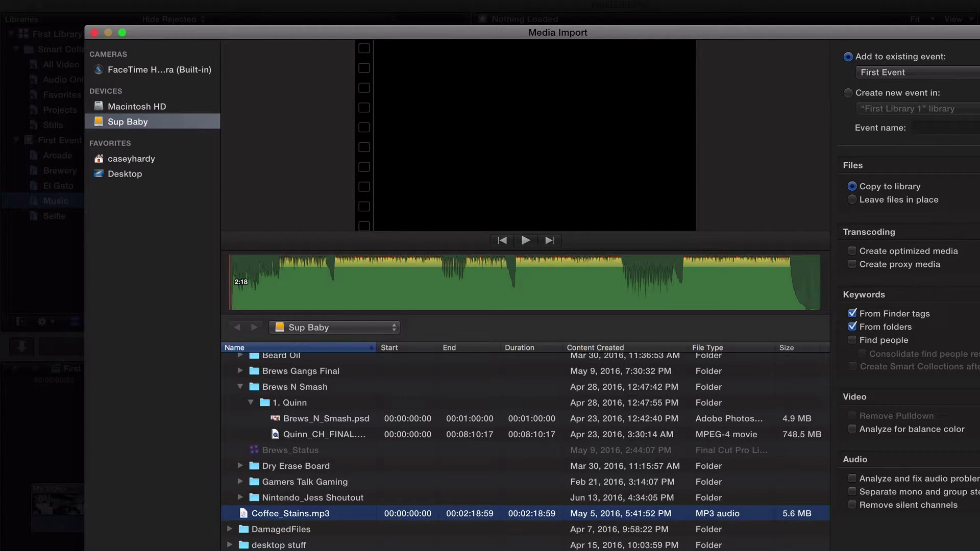
key("Return")
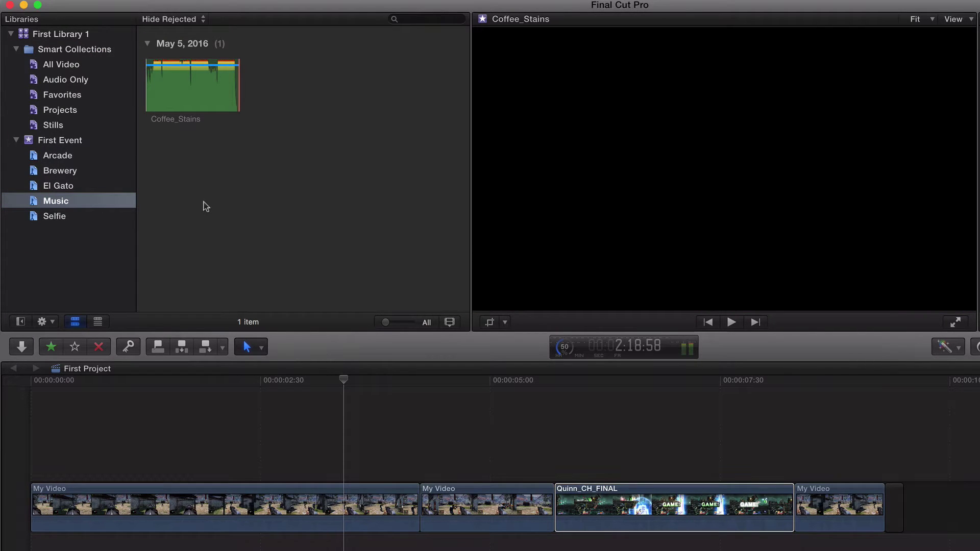
left_click(173, 91)
mouse_move(175, 92)
left_mouse_down()
mouse_move(209, 119)
mouse_move(230, 426)
mouse_move(199, 141)
mouse_move(167, 90)
left_mouse_up()
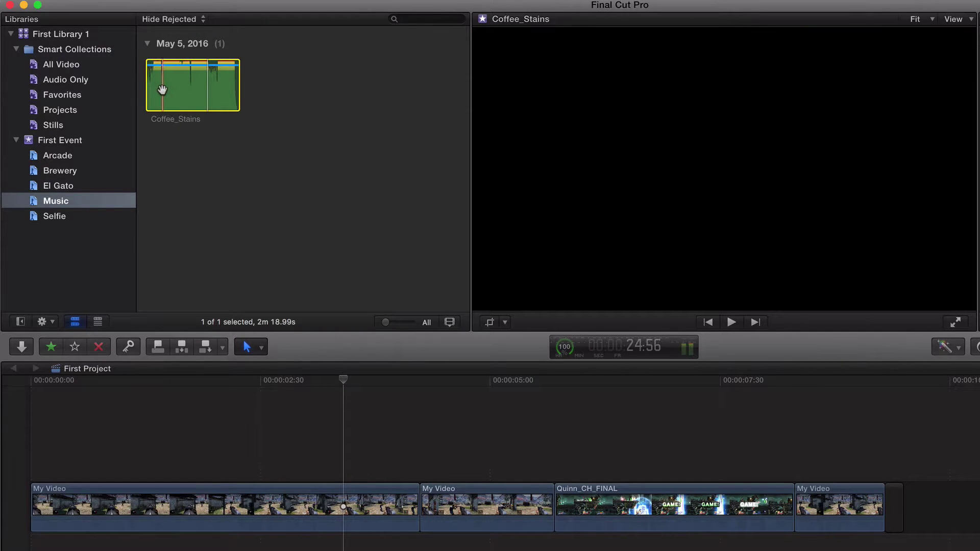
key("i")
key("o")
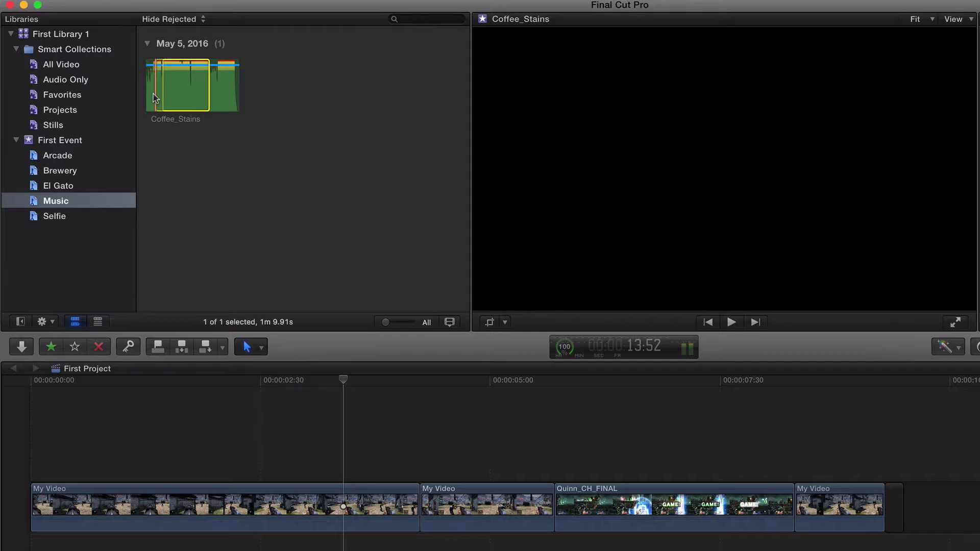
key("i")
key("o")
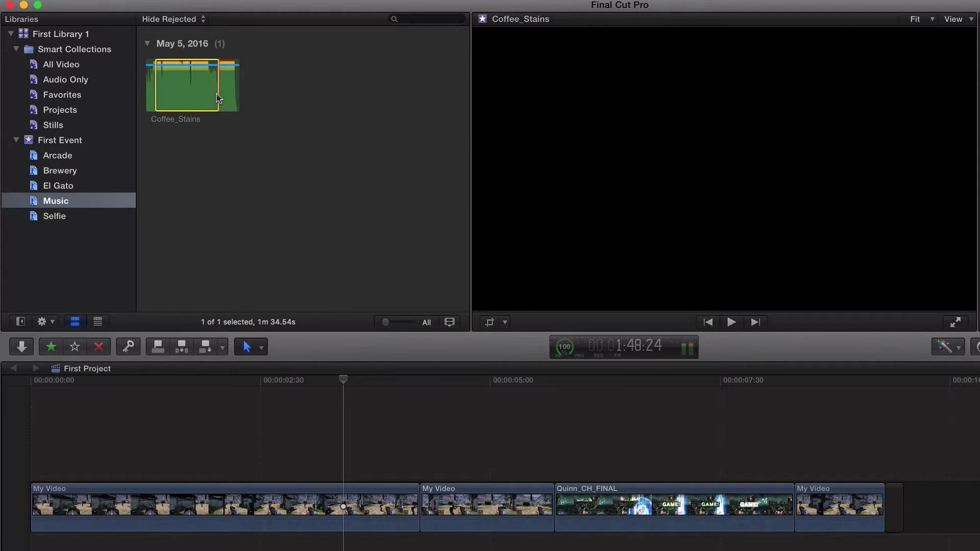
left_click_drag(214, 95, 153, 92)
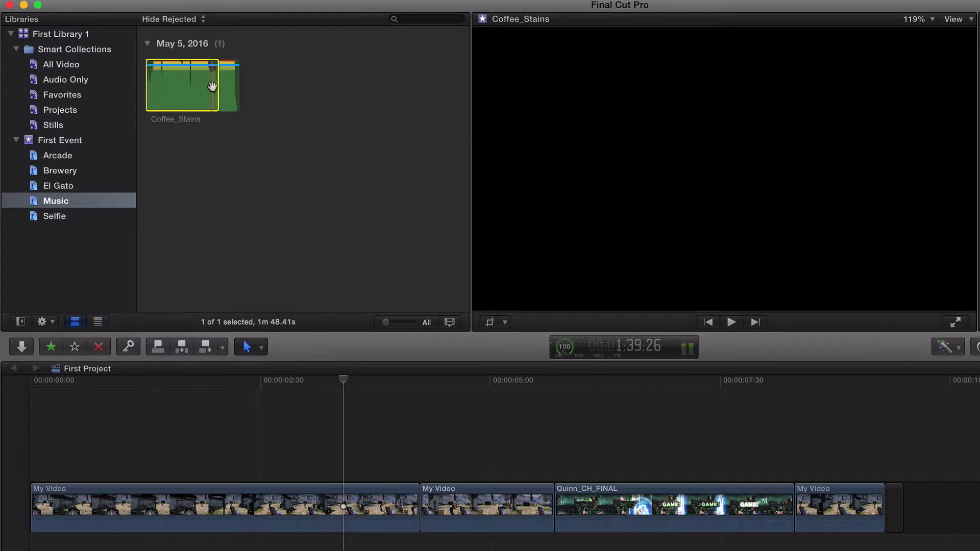
left_click_drag(219, 86, 239, 87)
left_click(184, 204)
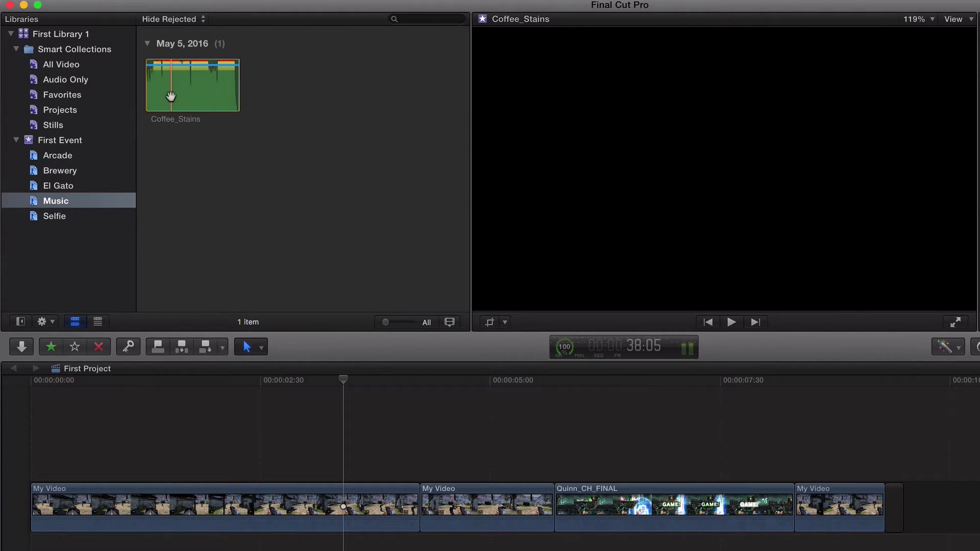
right_click(175, 97)
left_click(171, 169)
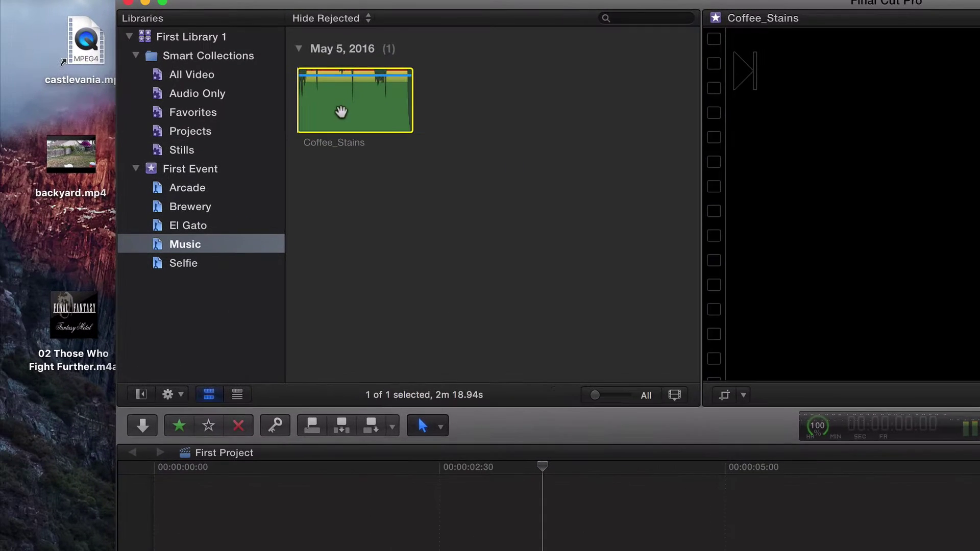
Check Coffee_Stains.mp3's file info in Finder, then place the song under the video clips at 00:00.
right_click(341, 111)
left_click(369, 255)
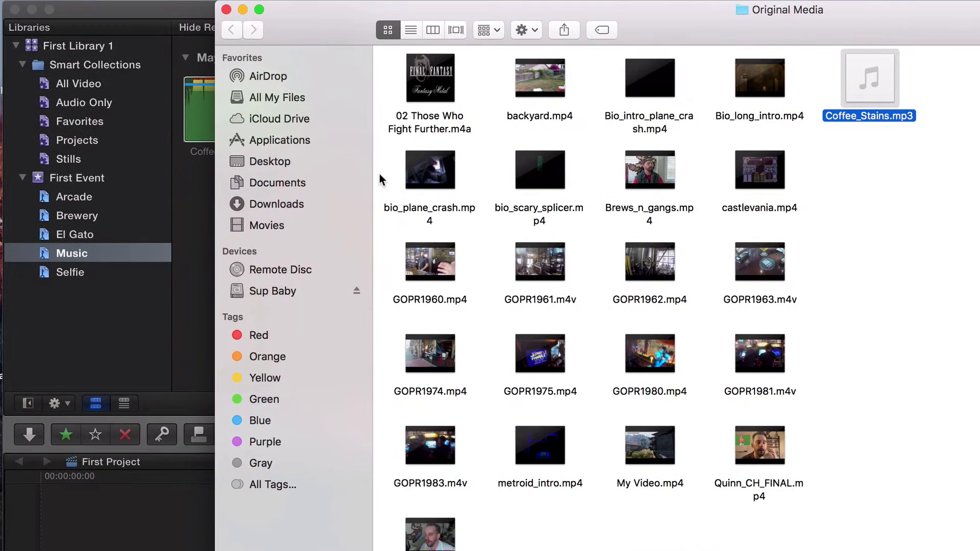
right_click(868, 80)
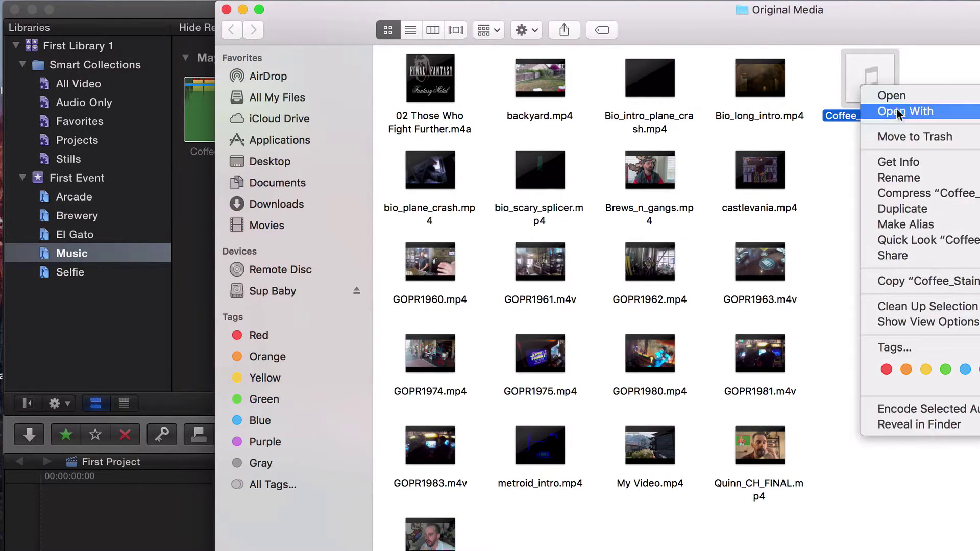
left_click(879, 162)
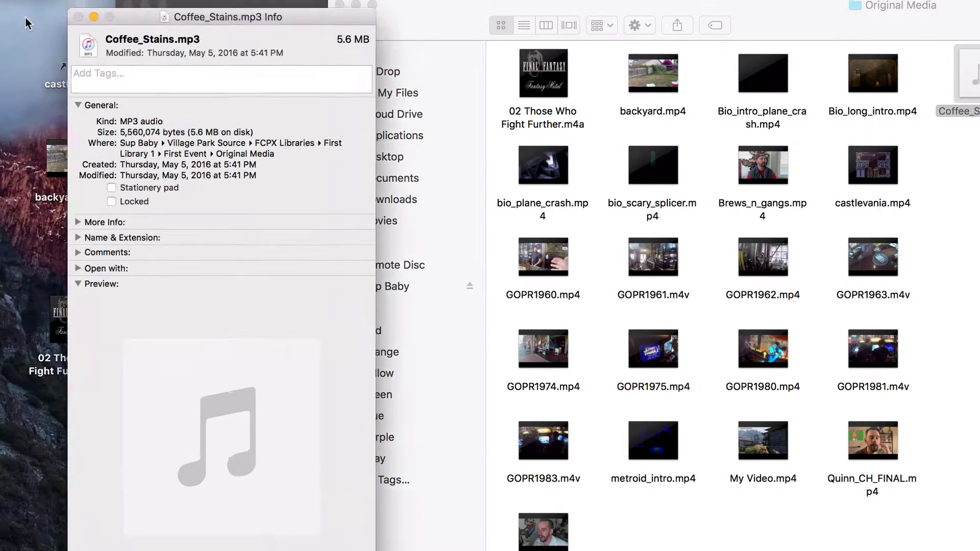
left_click(79, 17)
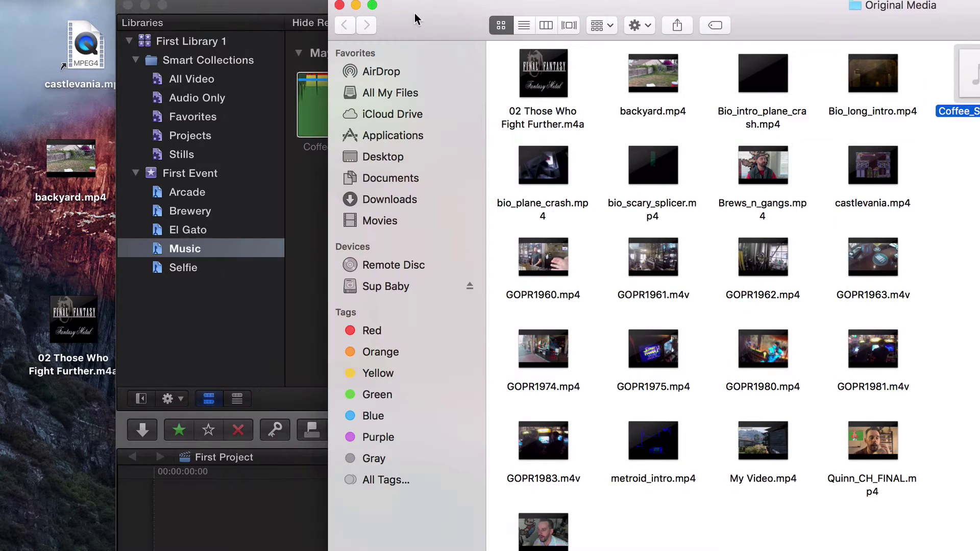
left_click(338, 6)
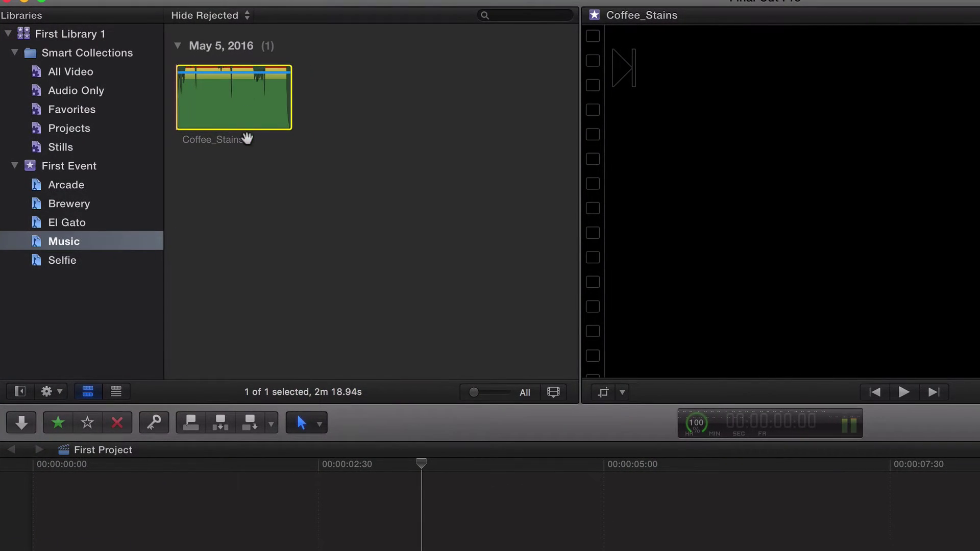
left_click_drag(251, 94, 178, 550)
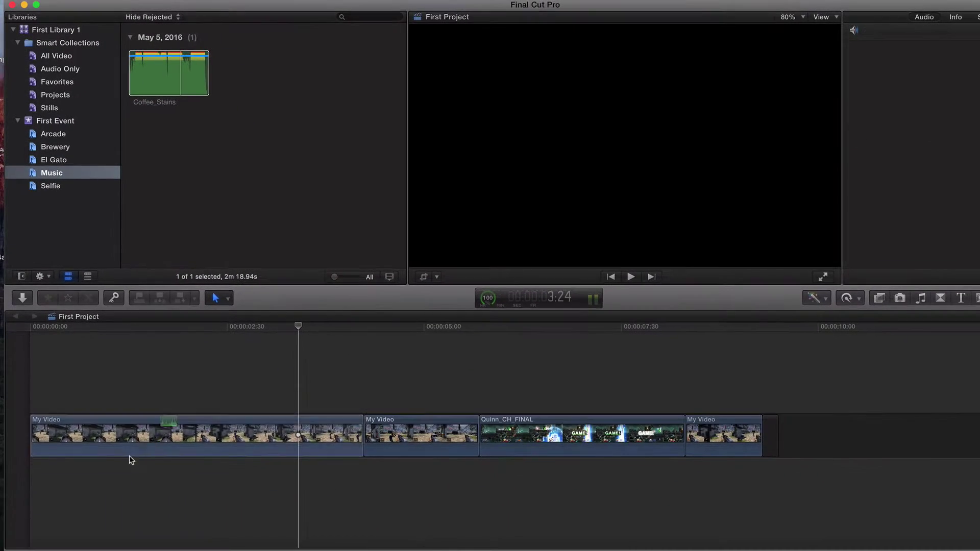
left_click_drag(131, 460, 25, 468)
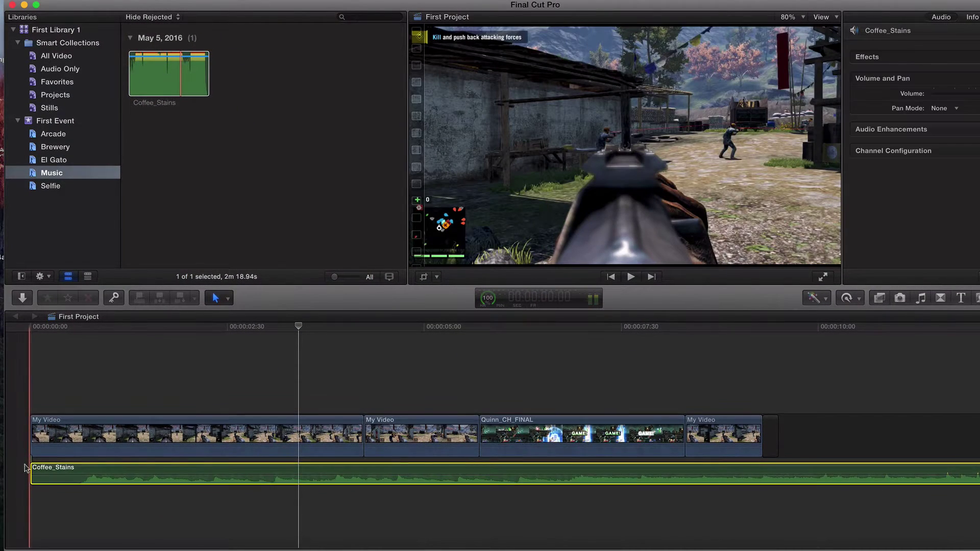
Scrub back to the project start and undo an accidental deletion of the Coffee_Stains clip.
left_click(237, 327)
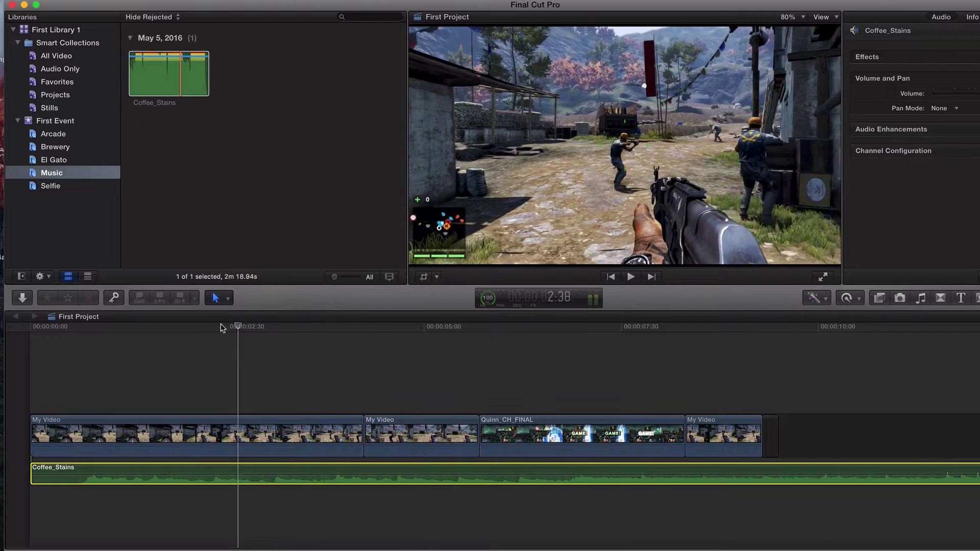
left_click_drag(222, 327, 77, 325)
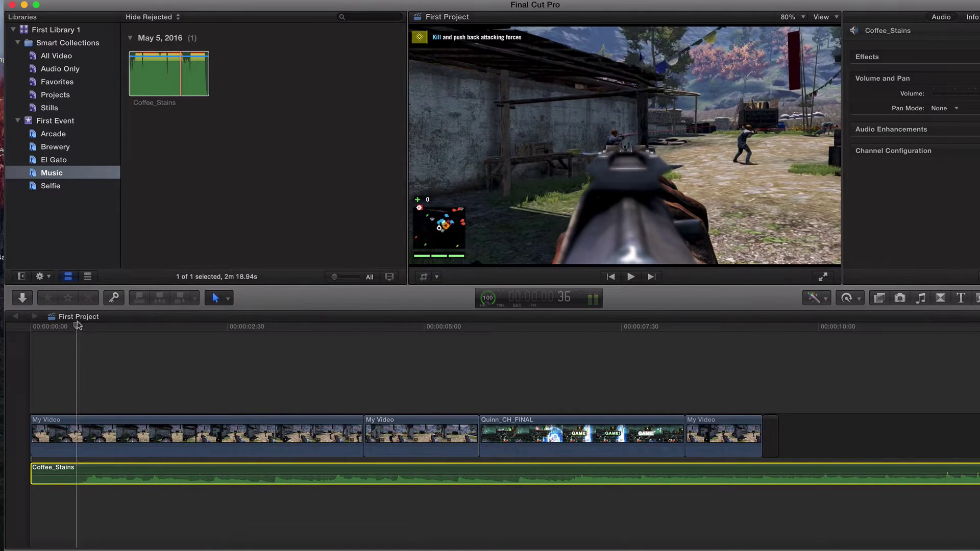
scroll(77, 469, "right", 1)
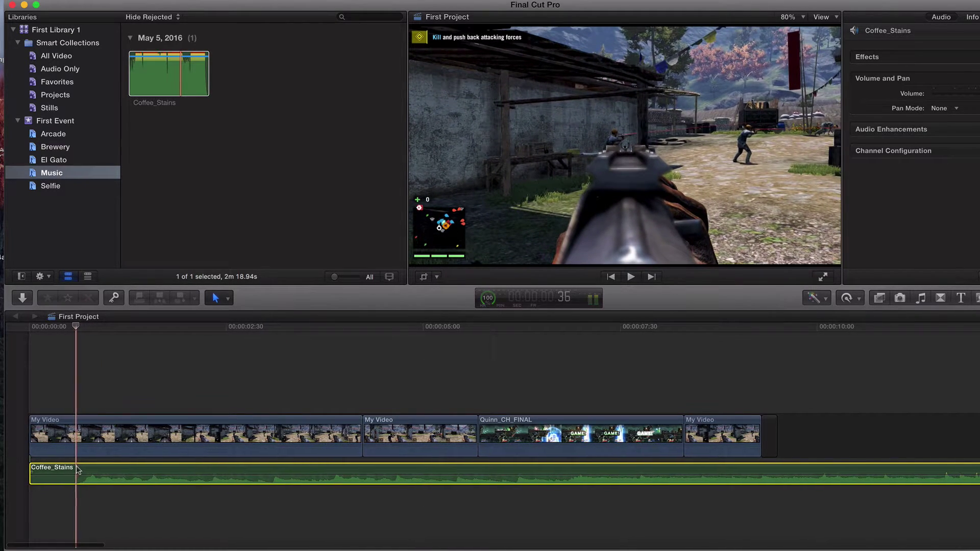
scroll(77, 469, "left", 1)
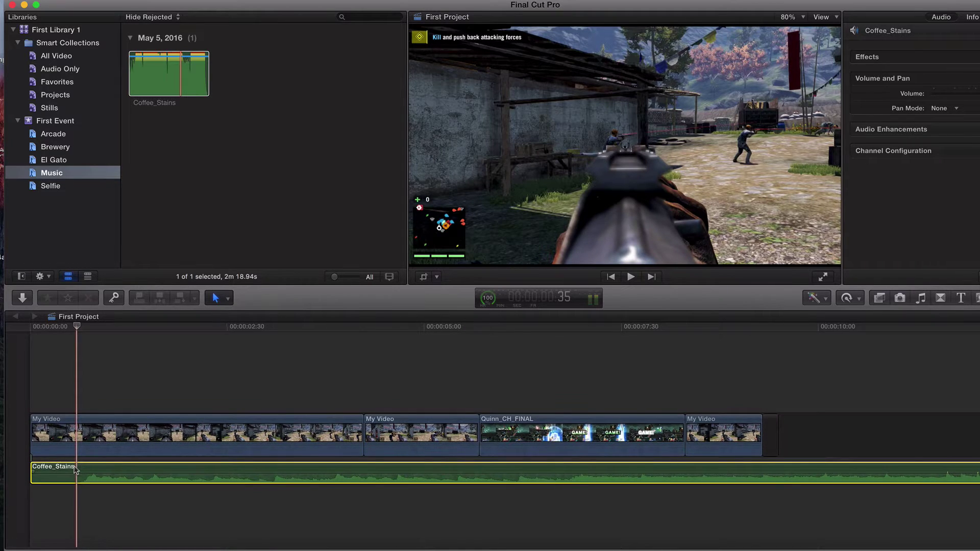
key("p")
key("a")
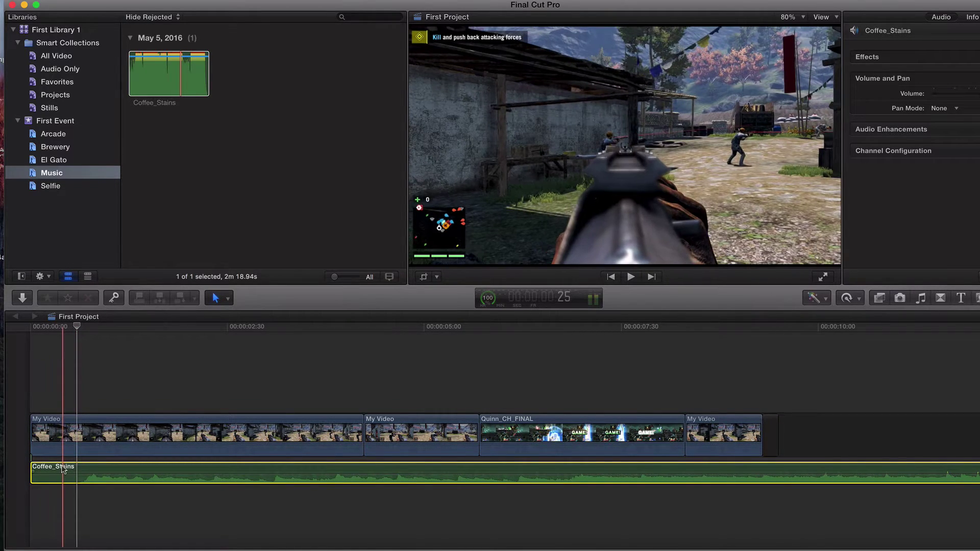
key("Delete")
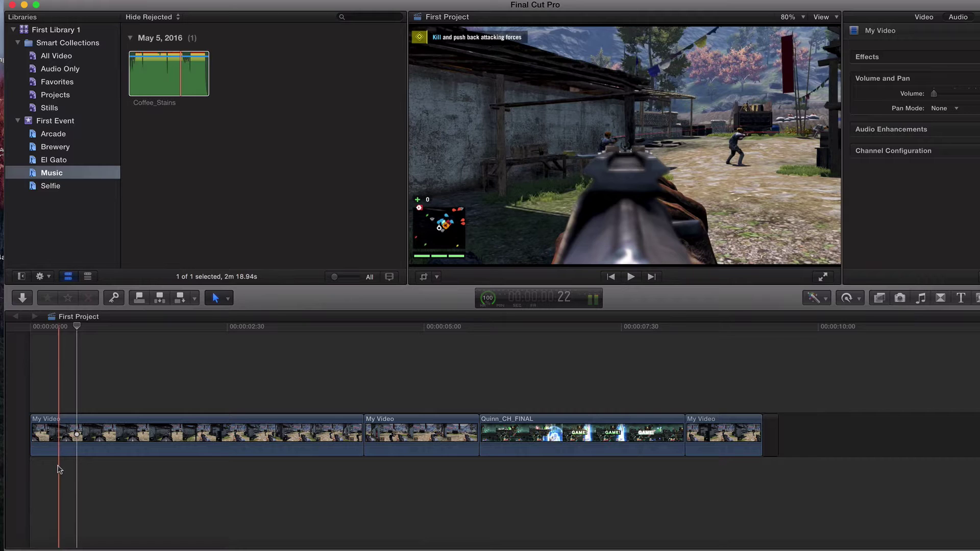
key("super+z")
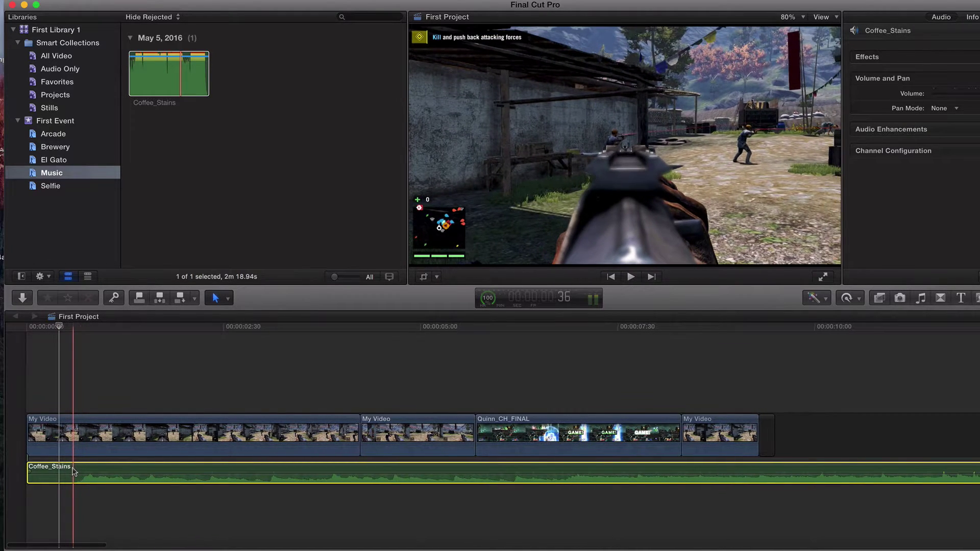
Blade the Coffee_Stains clip just after its start and delete the short front piece.
key("p")
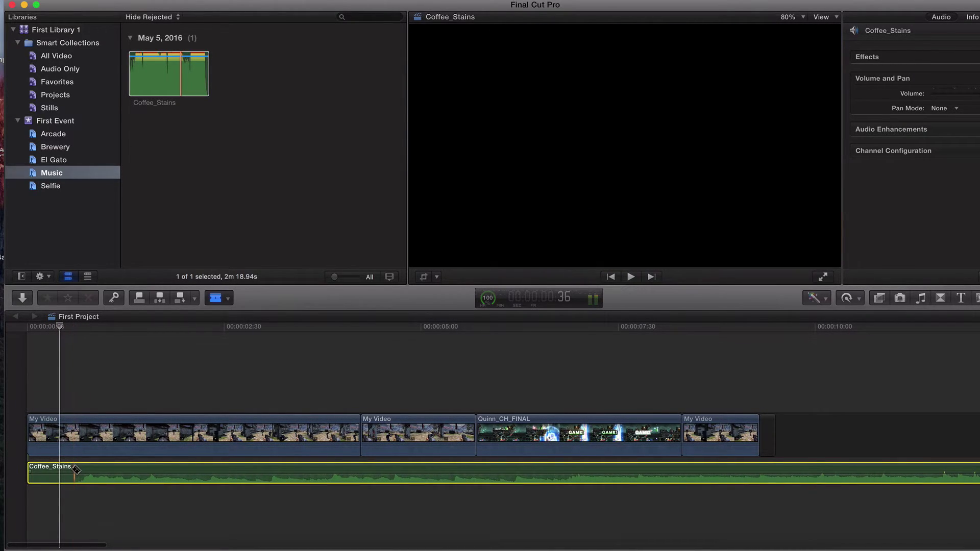
left_click(75, 470)
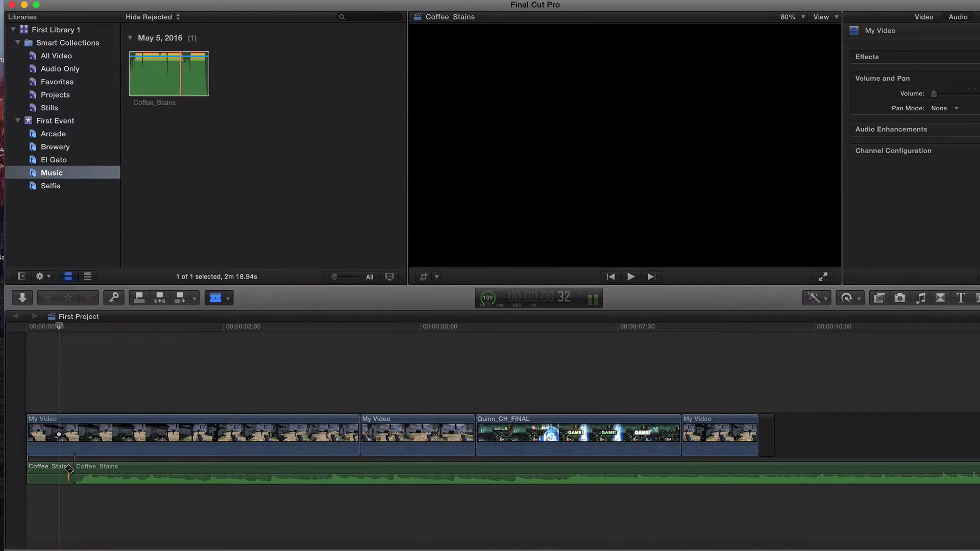
key("a")
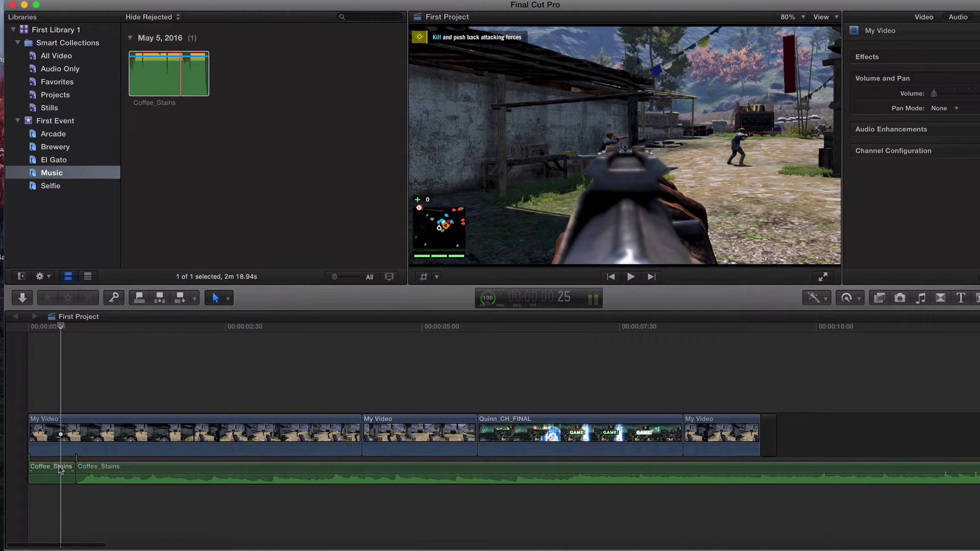
left_click(60, 469)
key("Delete")
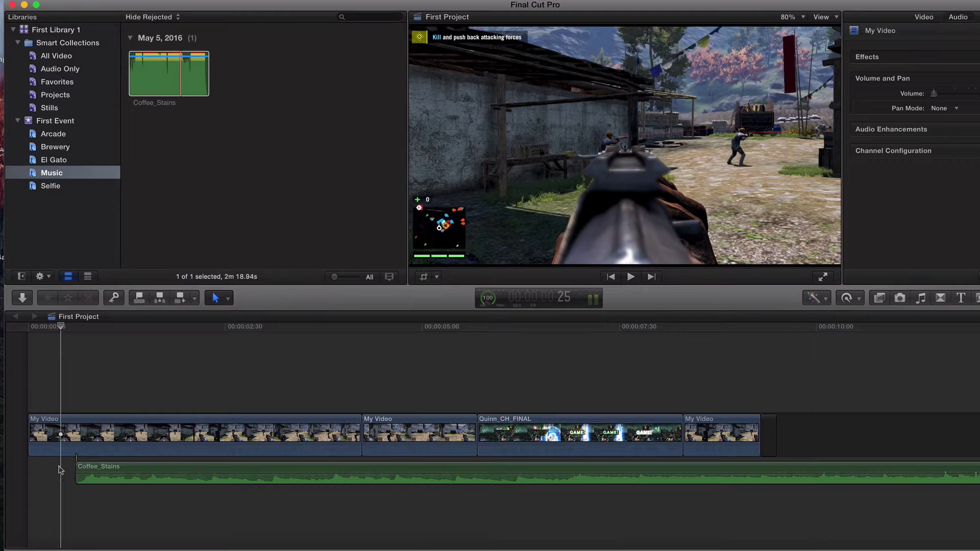
Slide the trimmed song to the timeline start, then preview playback toward the video's end.
left_click_drag(110, 469, 64, 468)
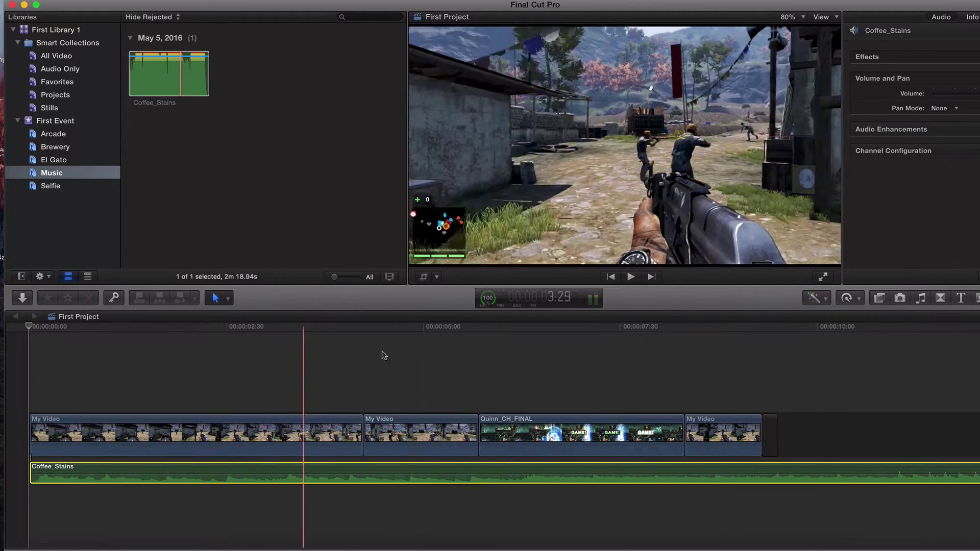
left_click(631, 277)
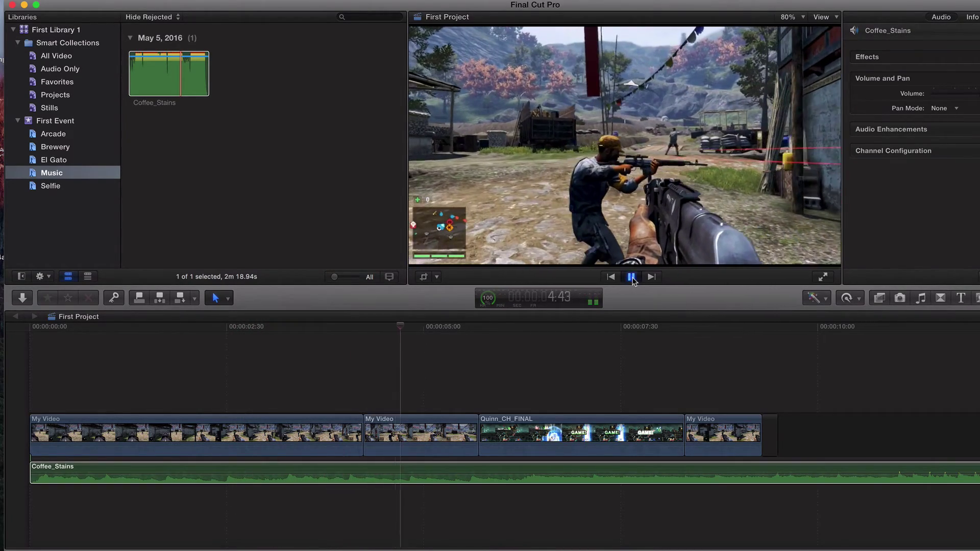
left_click(632, 277)
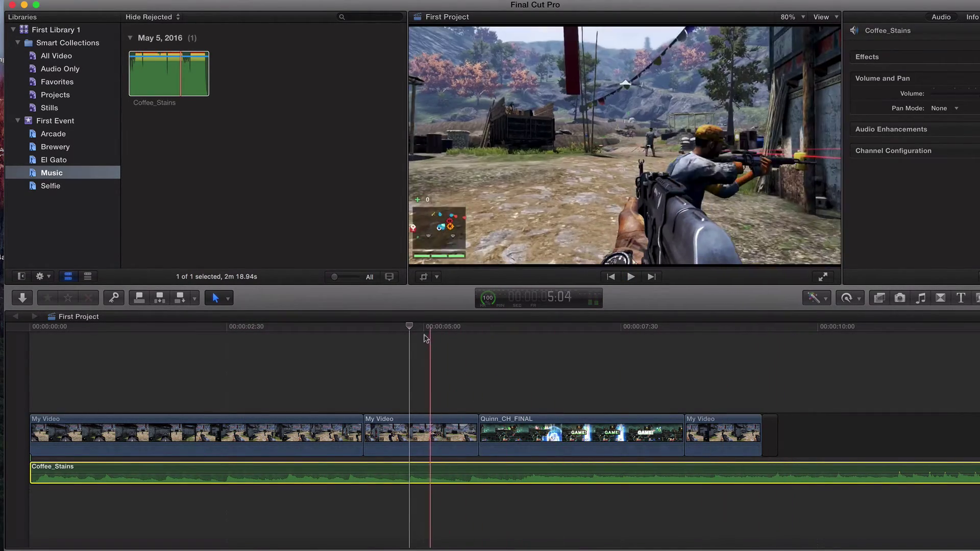
left_click_drag(427, 339, 761, 351)
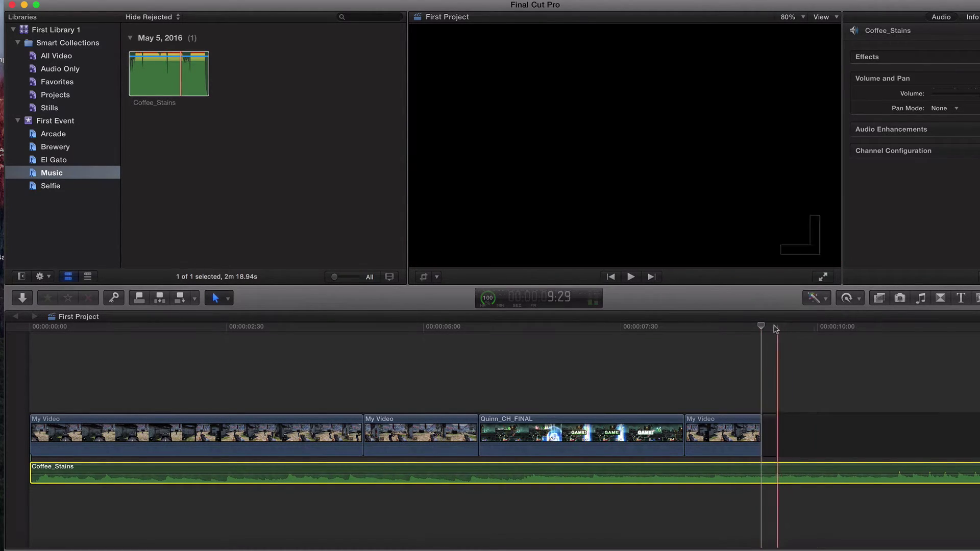
Preview past the video's end and set the playhead at the last clip's end.
left_click(631, 277)
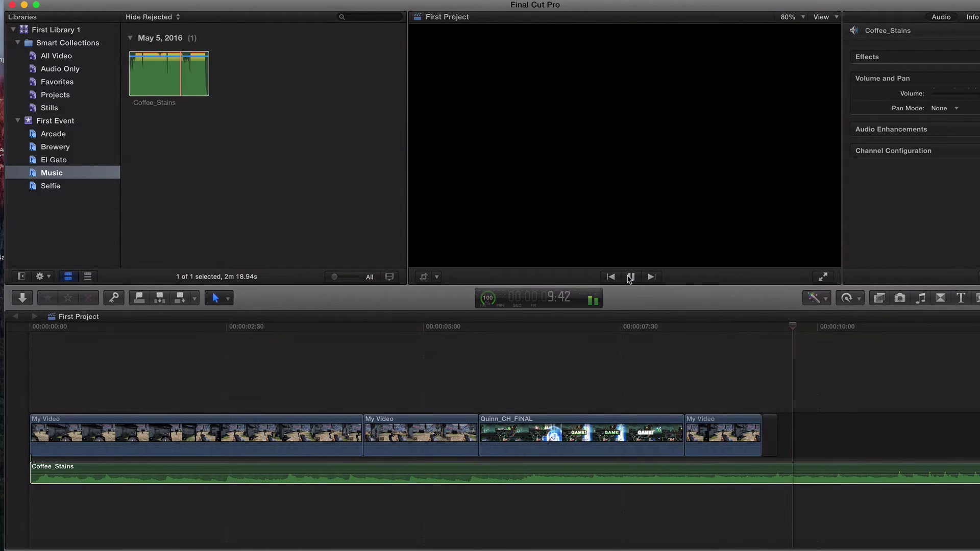
left_click(631, 277)
left_click(817, 326)
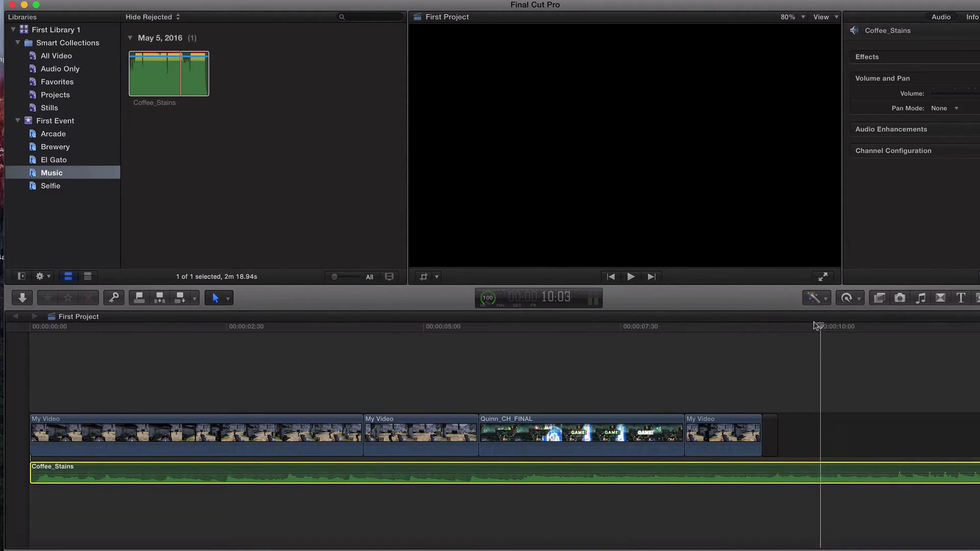
left_click(762, 325)
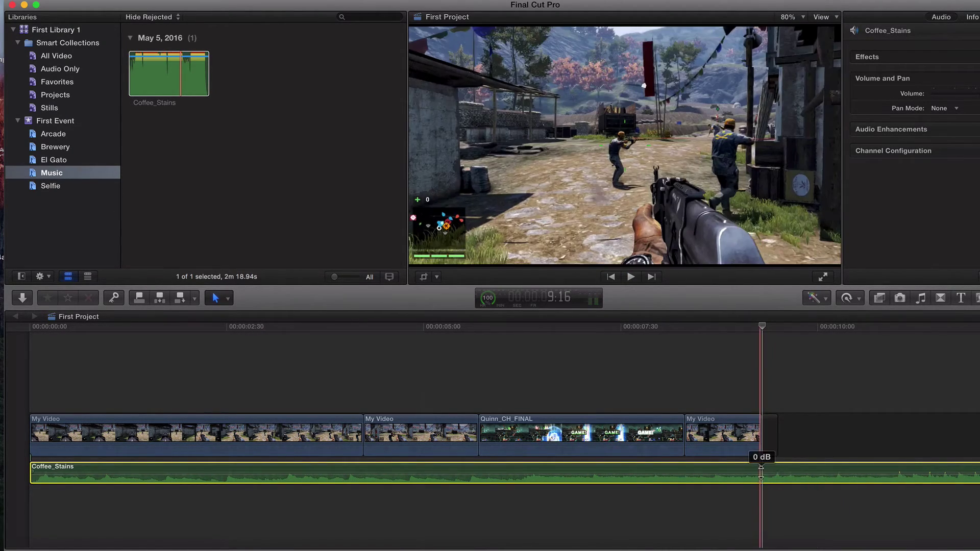
Blade the Coffee_Stains song where the video ends and delete the excess tail.
right_click(764, 471)
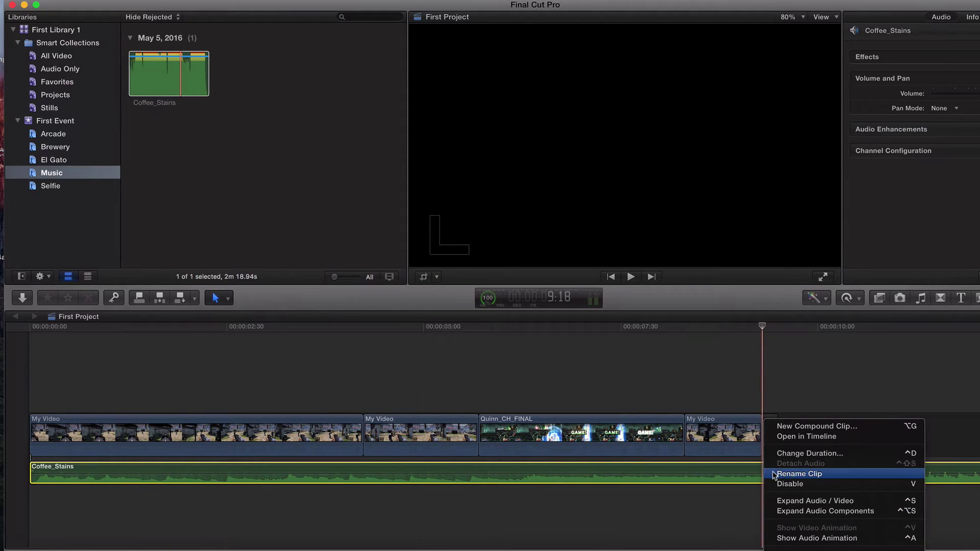
left_click(762, 471)
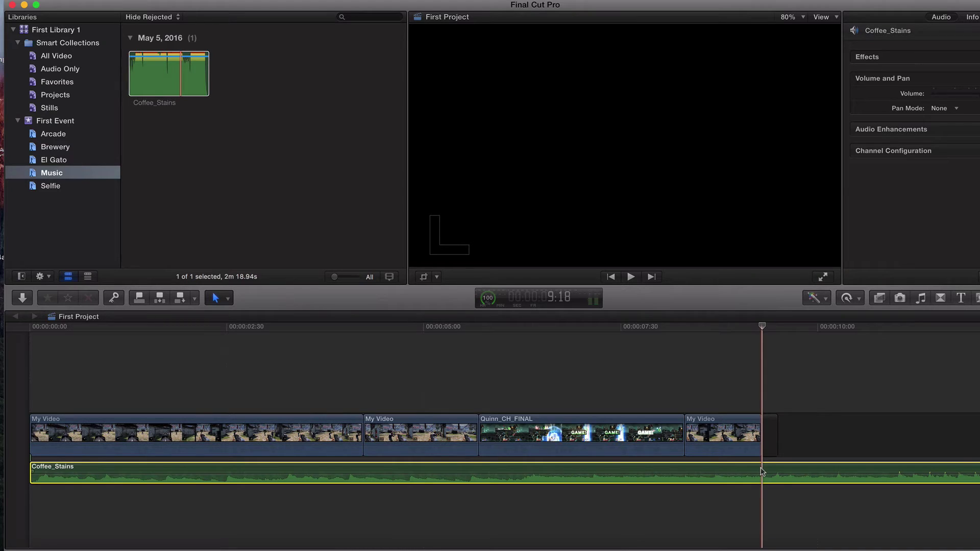
key("b")
left_click(762, 470)
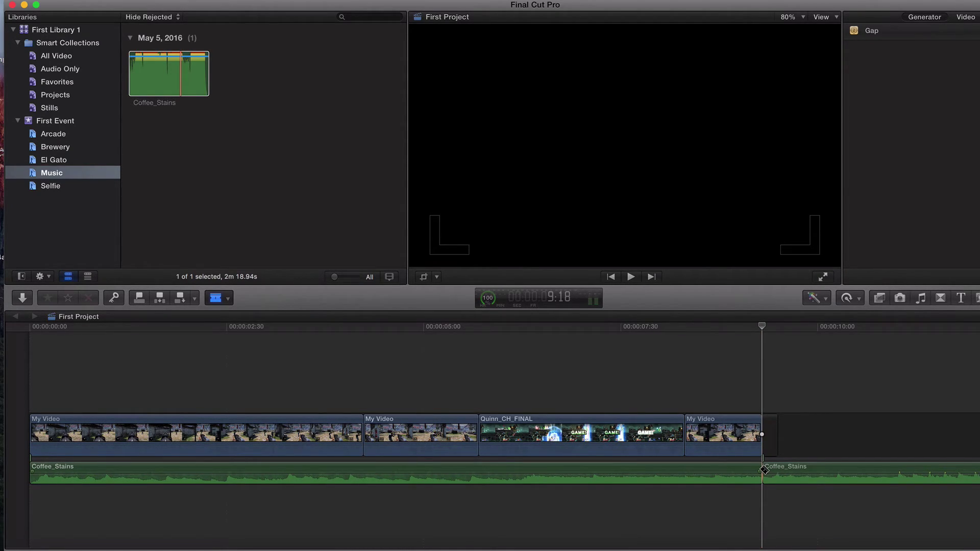
key("a")
left_click(791, 470)
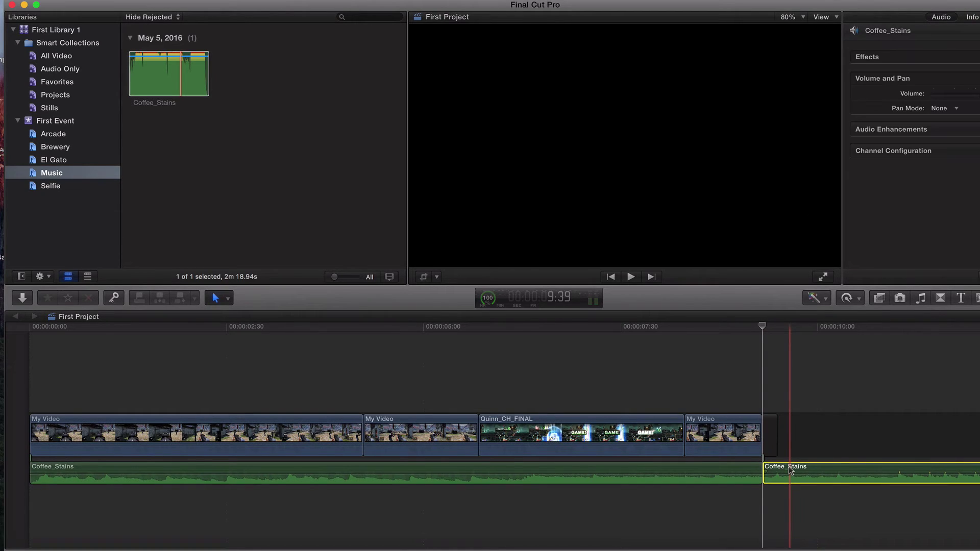
key("Delete")
Delete the leftover gap after the last clip and park the playhead at the project end.
left_click(771, 437)
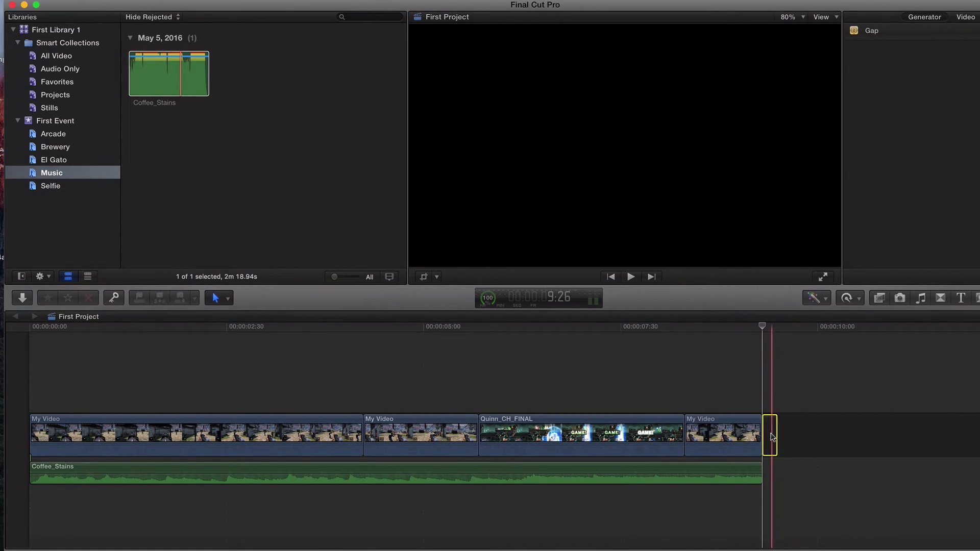
key("Delete")
left_click(760, 325)
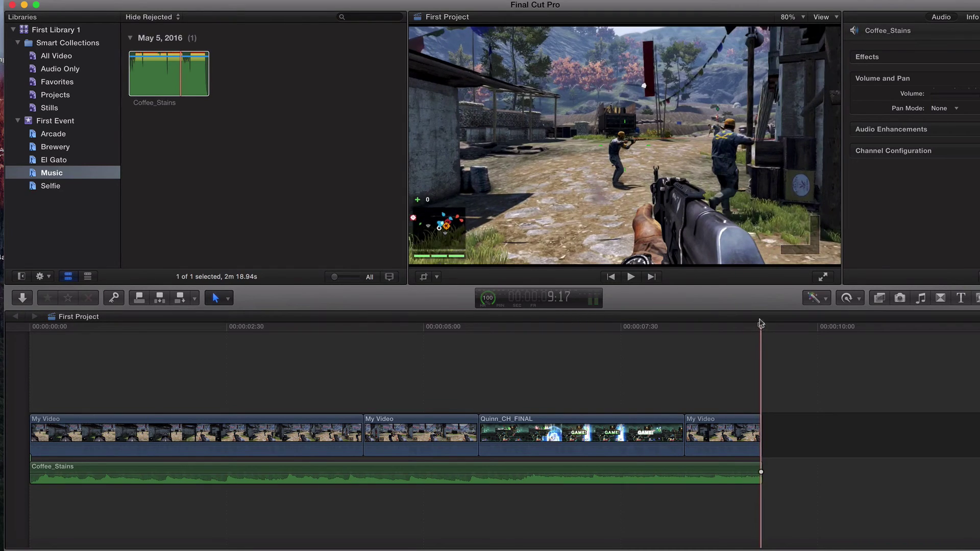
left_click_drag(760, 325, 647, 325)
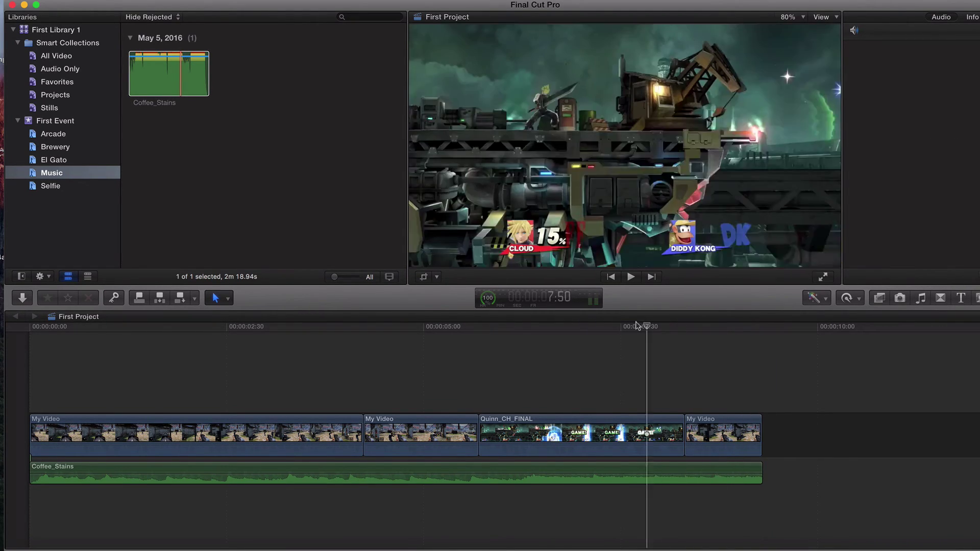
left_click(630, 276)
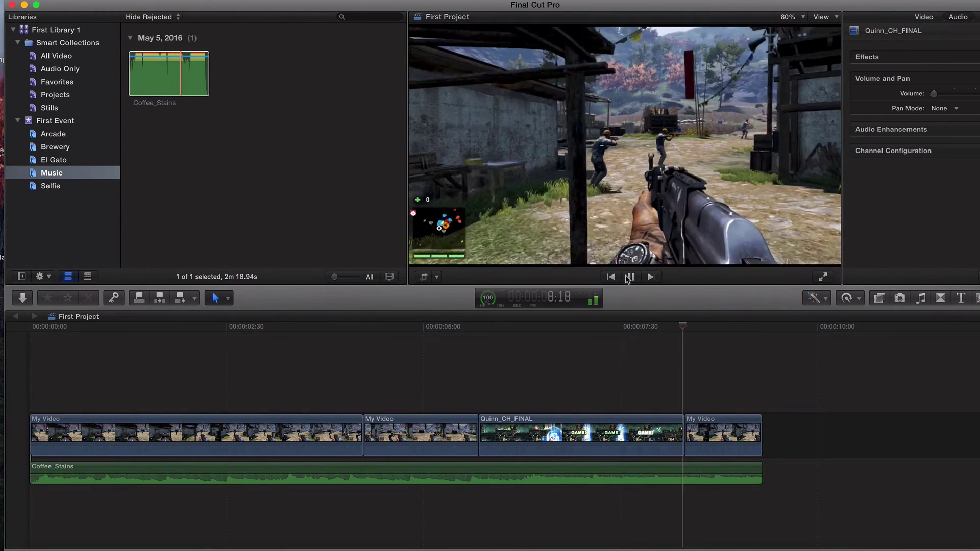